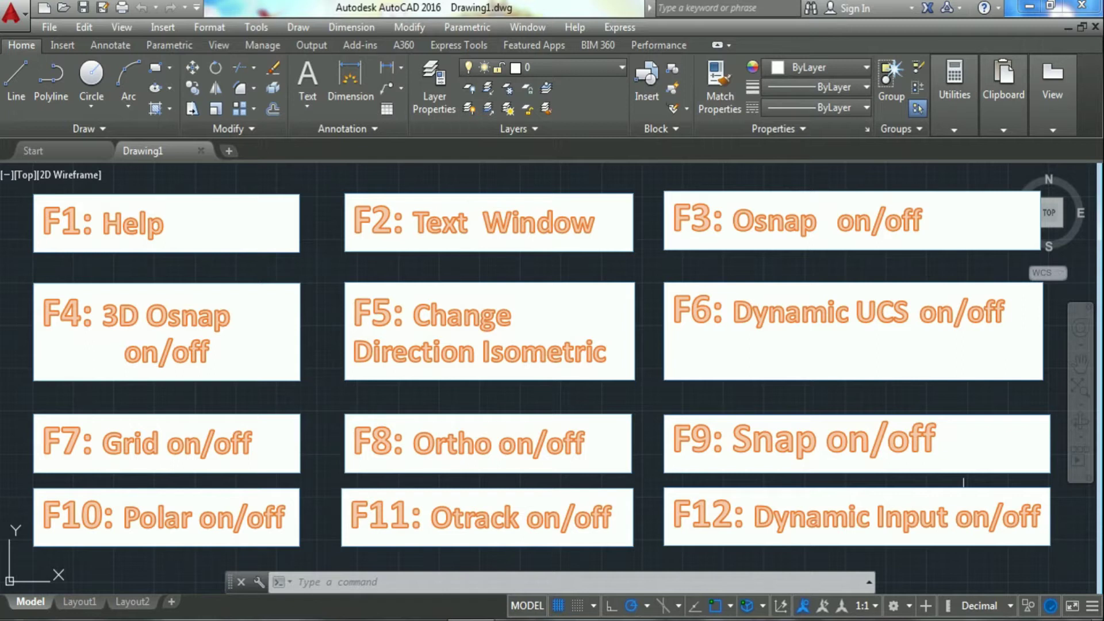
Open AutoCAD Help with F1, bringing up the 'offline Help not installed' prompt
{"action": "key", "text": "F1"}
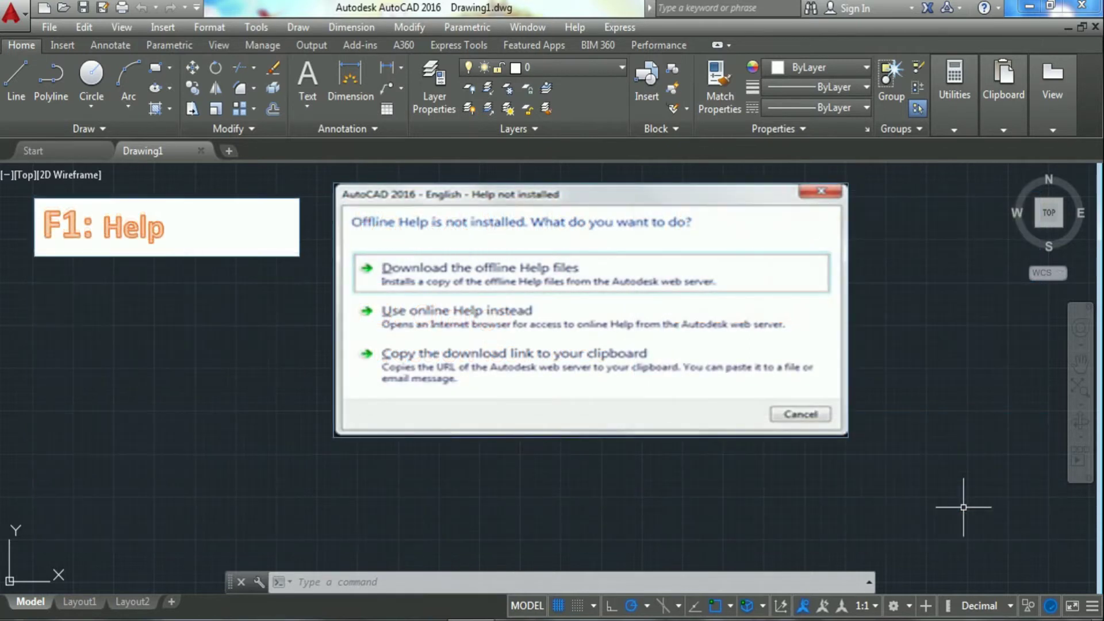